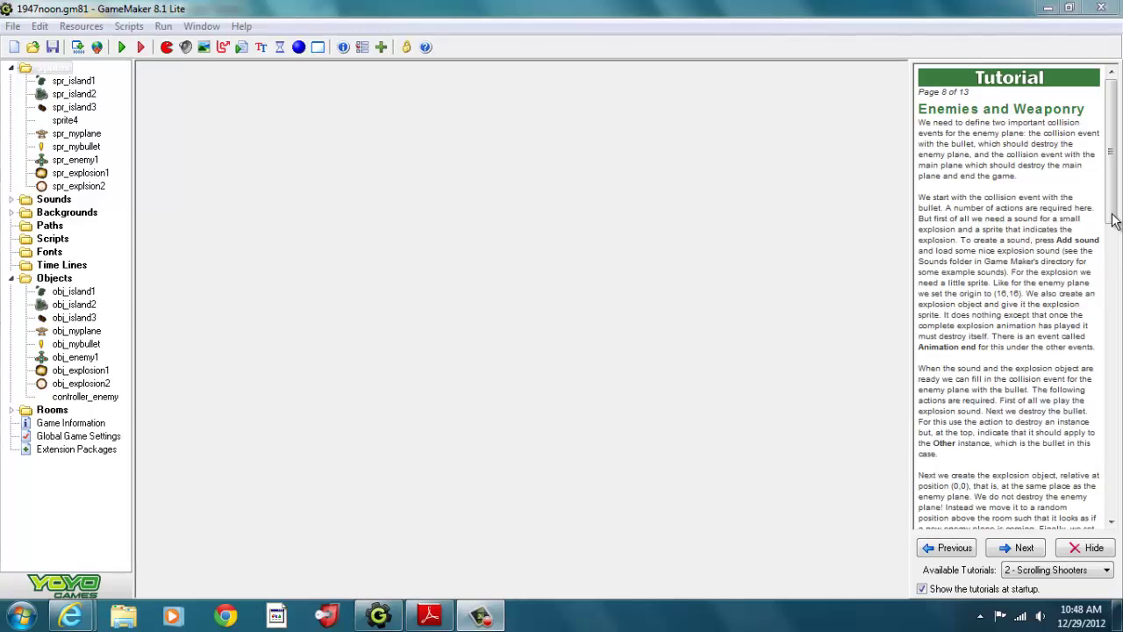
- Move the built-in tutorial to page 9, Scores, Lives and Health, then bring up the Scrolling Shooter PDF
left_click(1114, 281)
left_click_drag(1116, 325, 1009, 189)
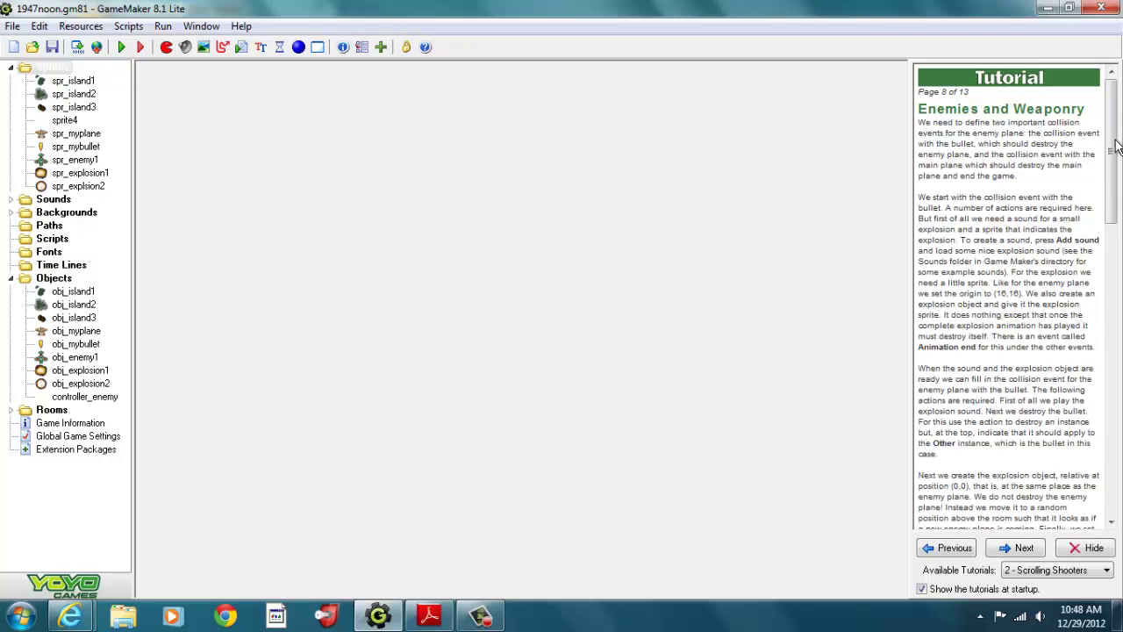
left_click_drag(1116, 145, 1119, 386)
left_click(1017, 551)
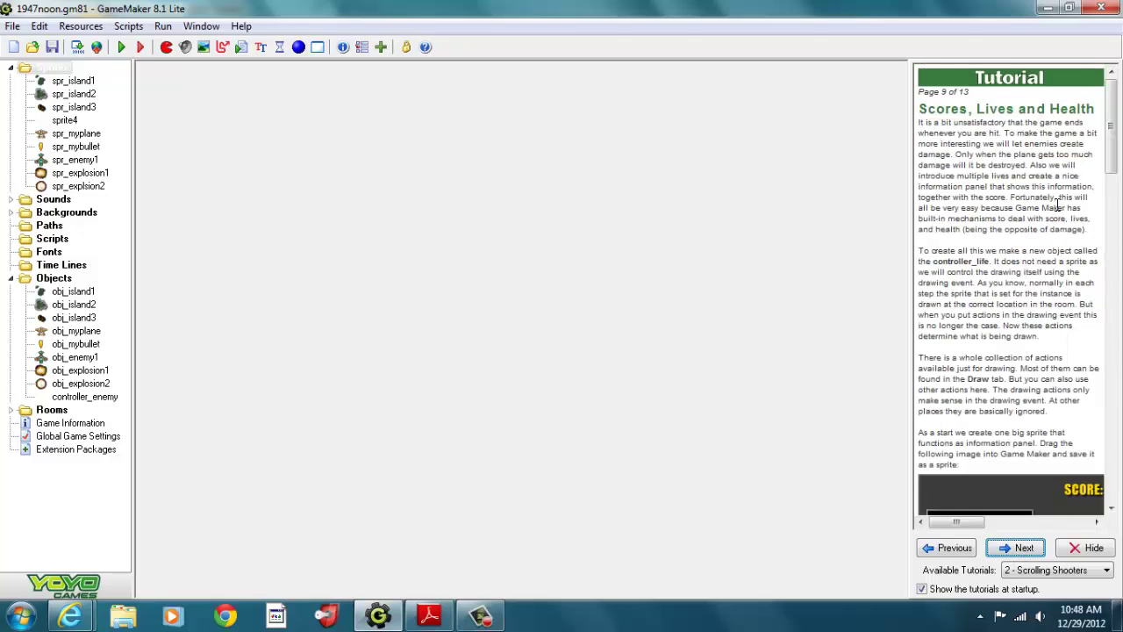
mouse_move(1108, 140)
left_mouse_down()
mouse_move(1118, 478)
mouse_move(1118, 126)
left_mouse_up()
left_click(429, 616)
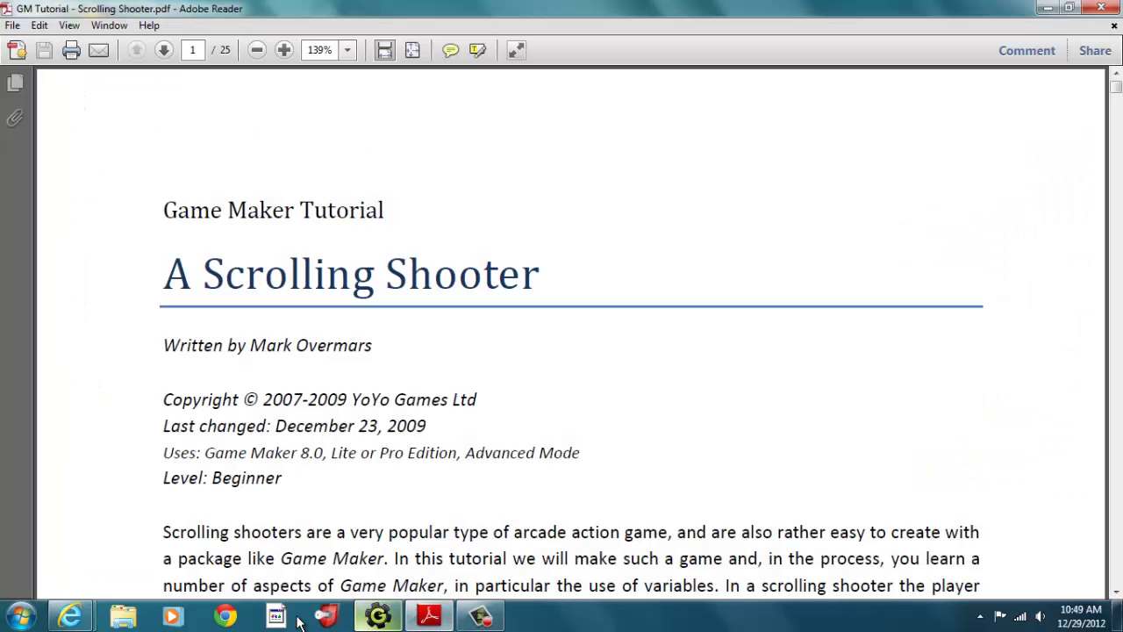
- Switch to the YoYo Games browser window and open the GameMaker for Windows page
mouse_move(81, 618)
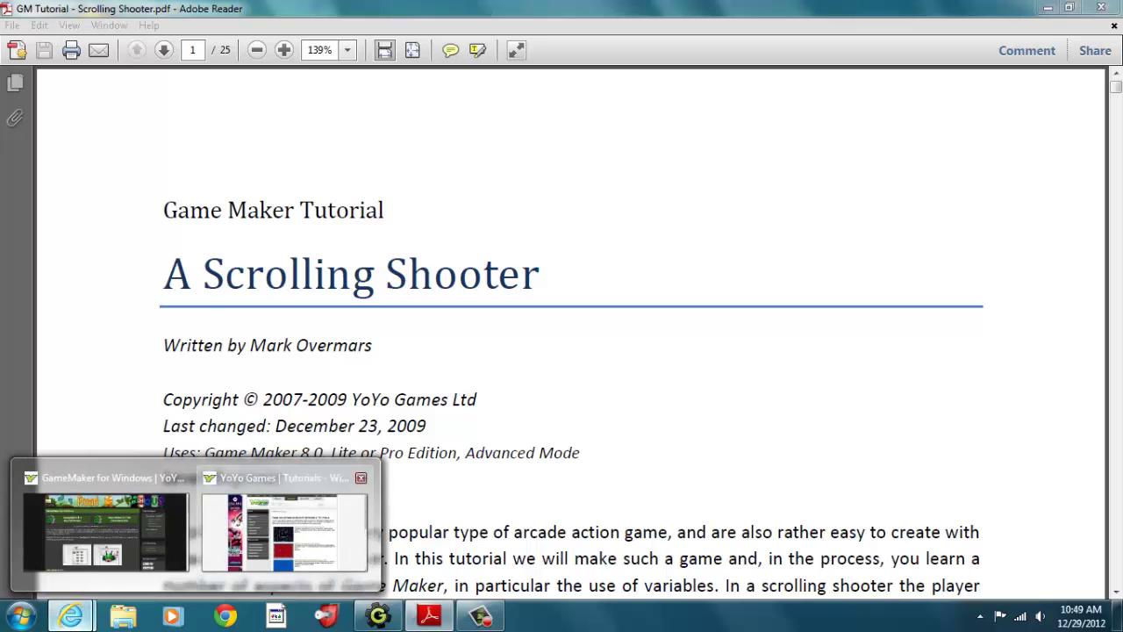
left_click(280, 535)
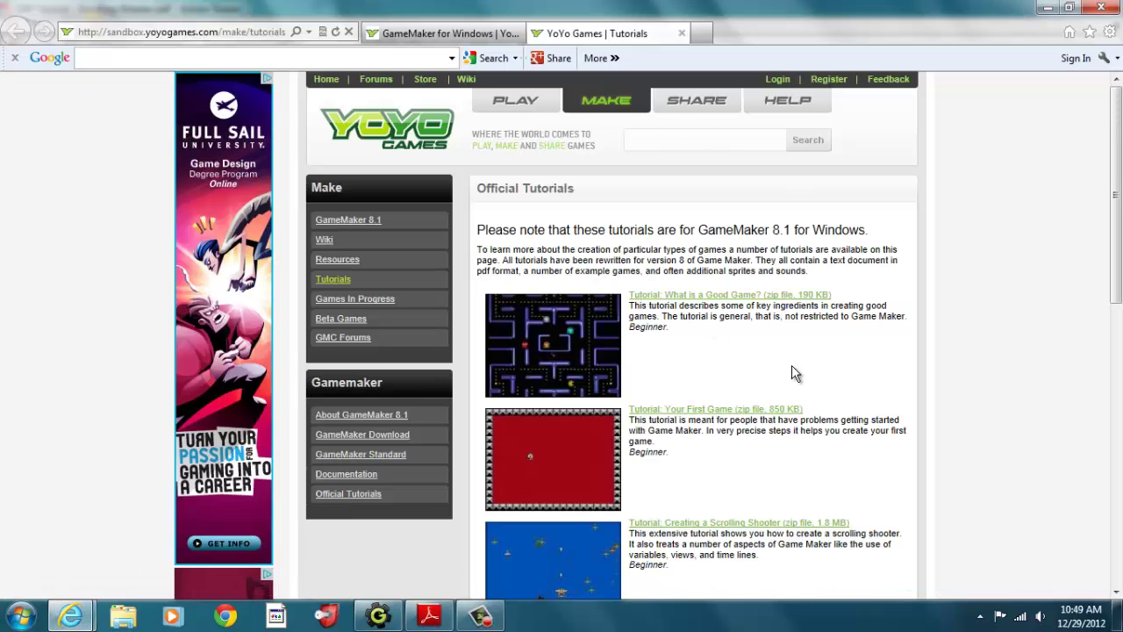
left_click(470, 35)
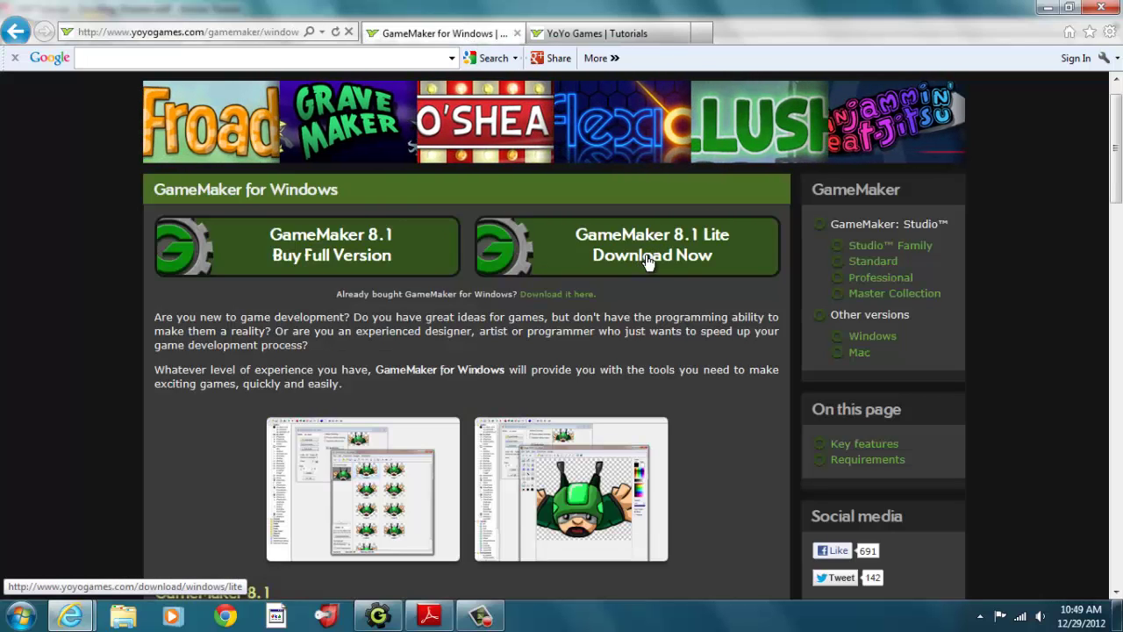
- Scroll through the Lite versus full Key features comparison and the System requirements
left_click_drag(1116, 200, 1116, 391)
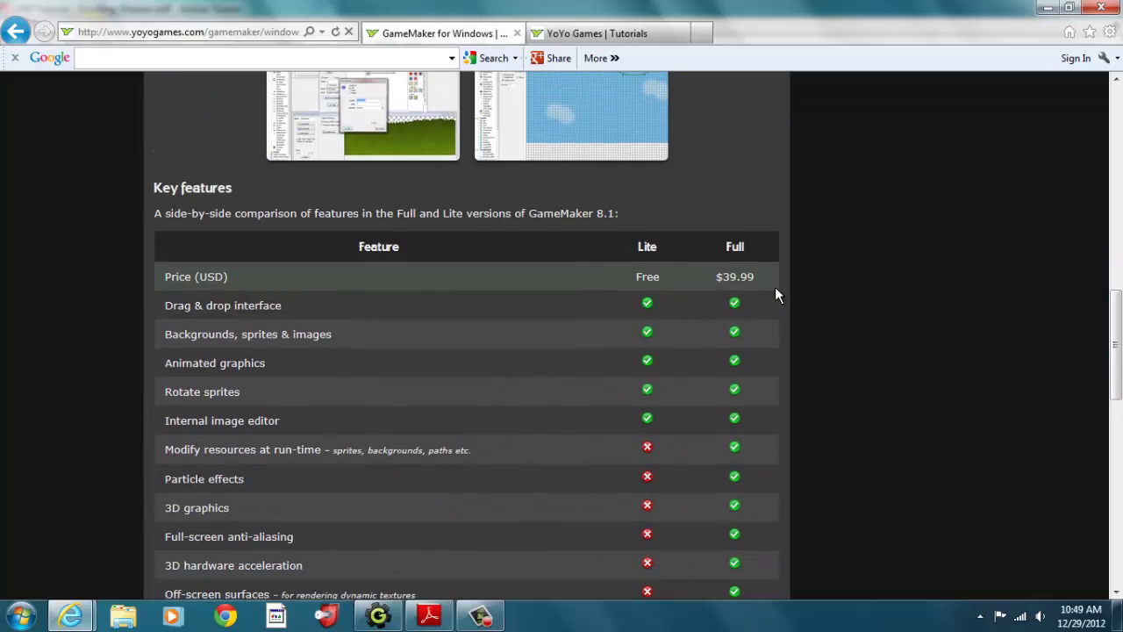
left_click_drag(1117, 303, 1116, 496)
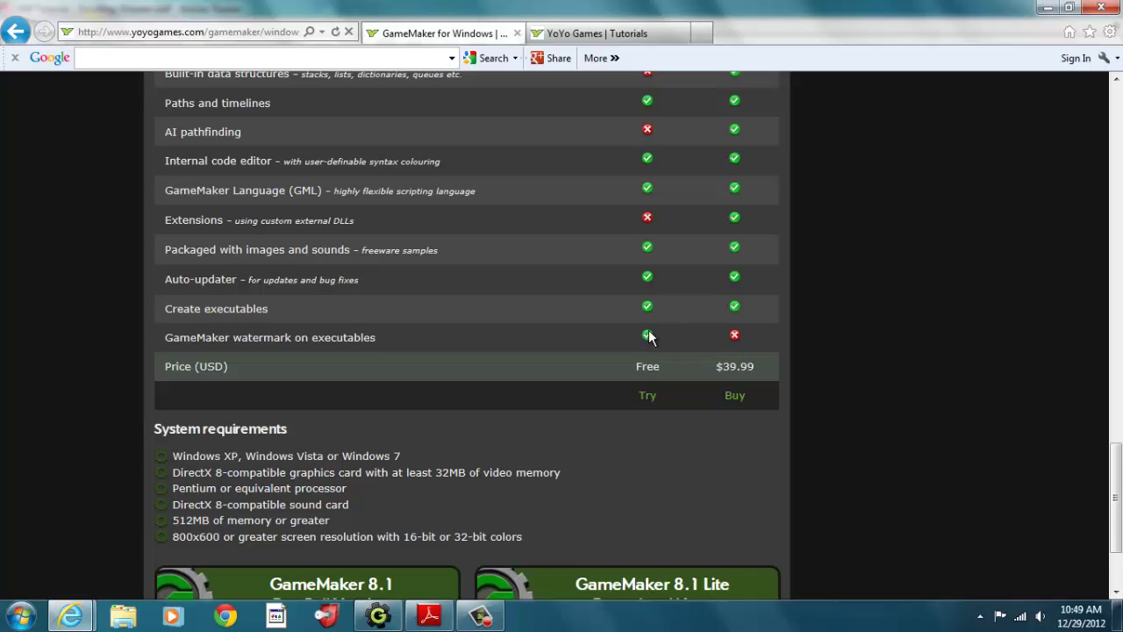
left_click_drag(1120, 472, 1114, 107)
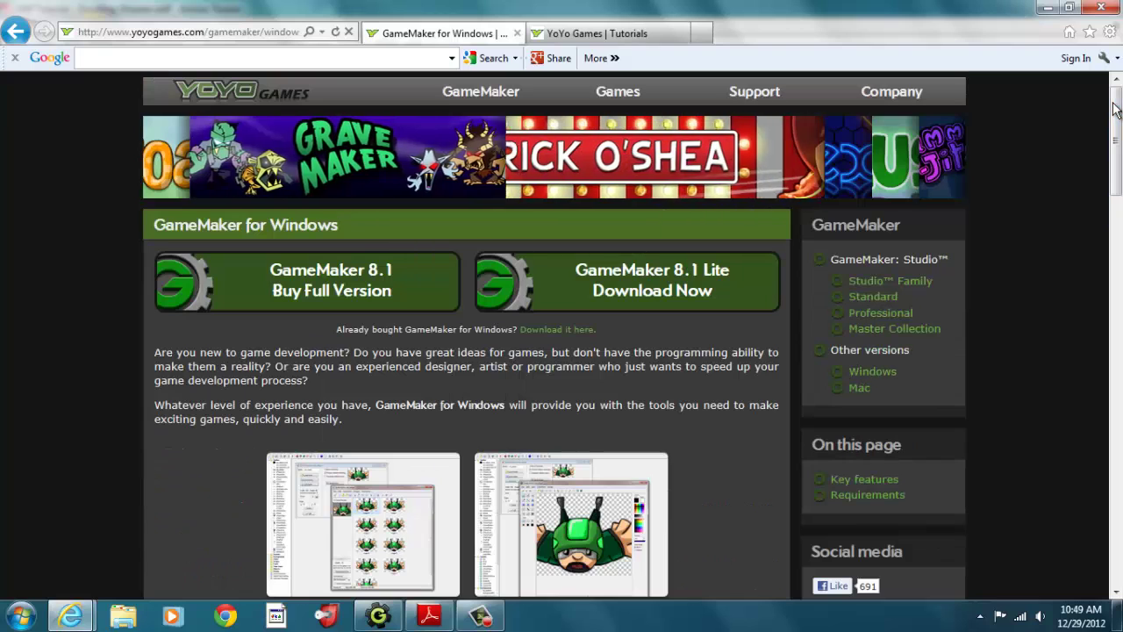
left_click_drag(1114, 108, 1082, 103)
mouse_move(497, 97)
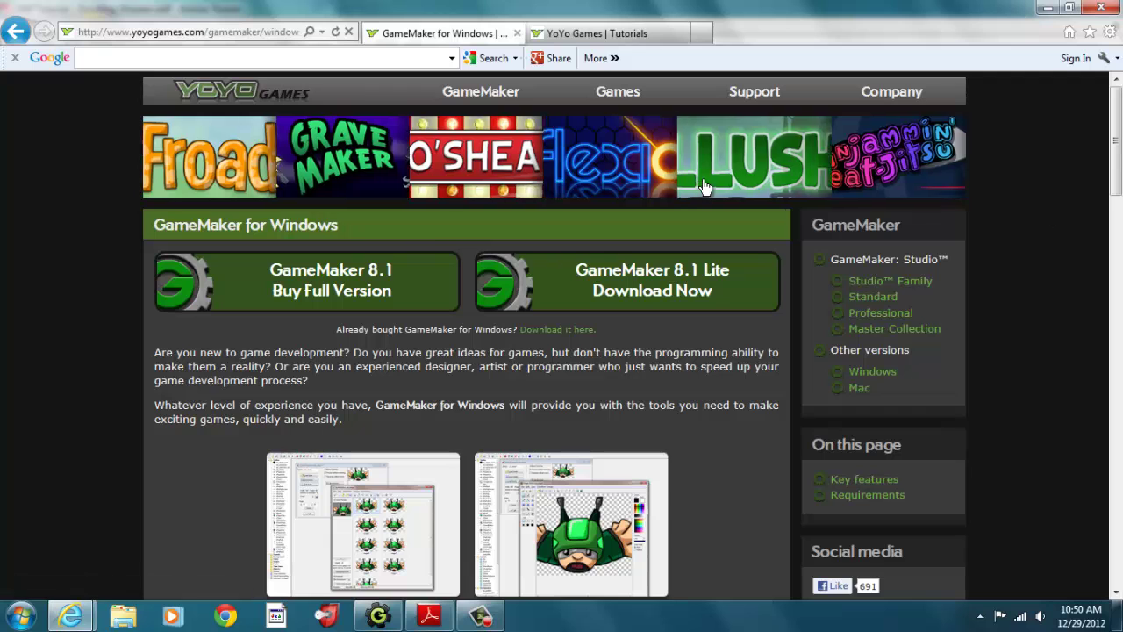
left_click(614, 39)
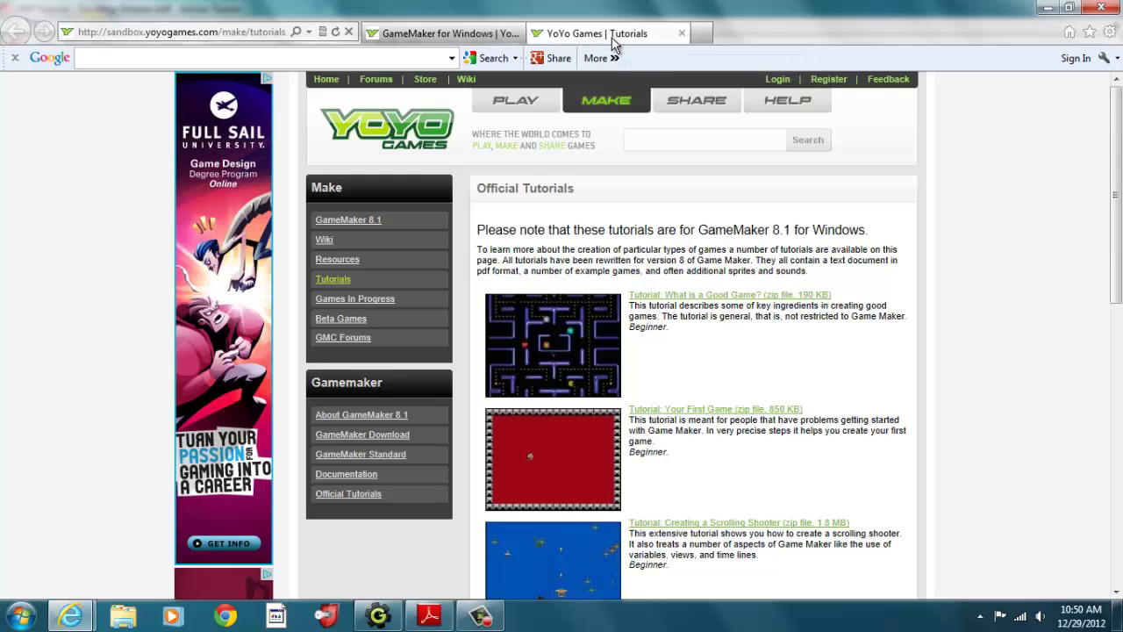
left_click_drag(1116, 122, 1116, 207)
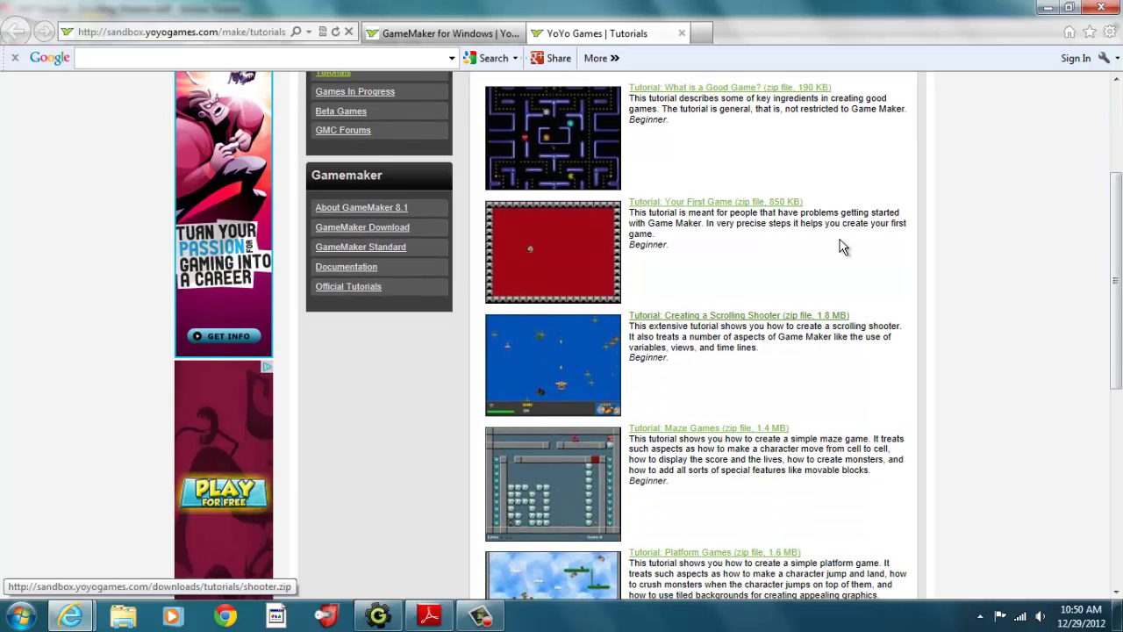
left_click_drag(1118, 201, 1119, 281)
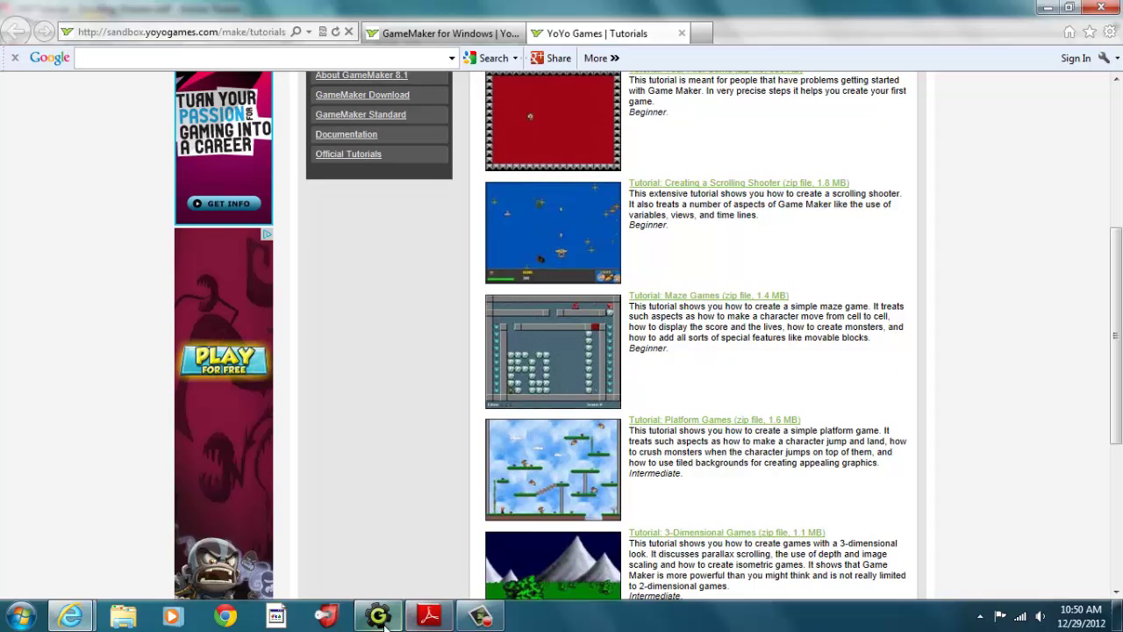
mouse_move(380, 623)
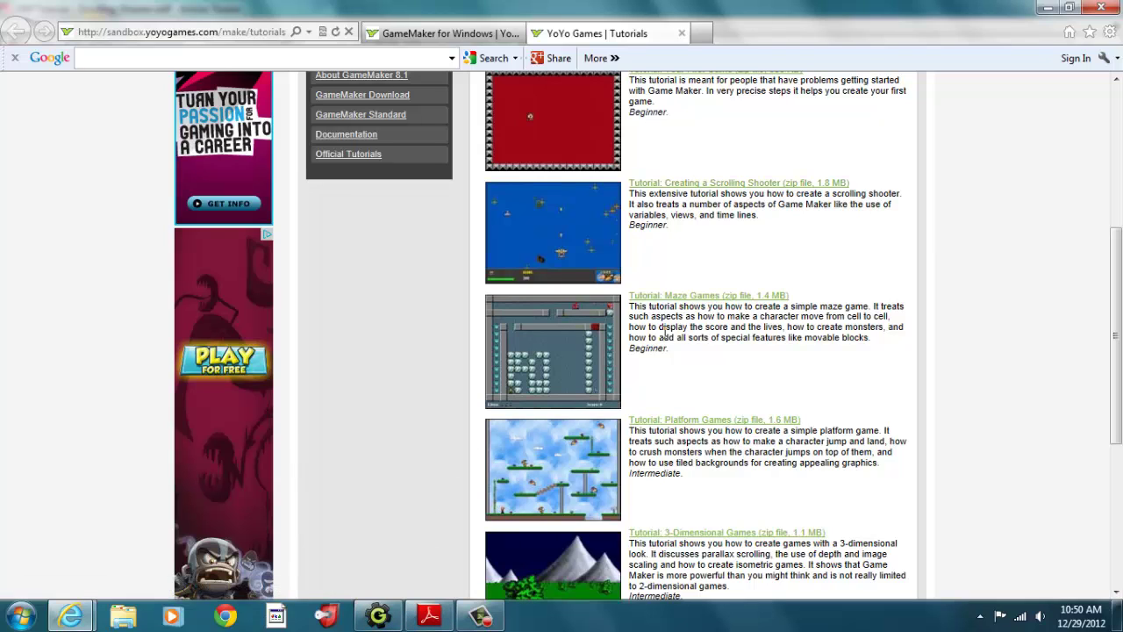
- Review the controller_life Draw event actions on PDF page 16, then return to GameMaker
left_click(430, 617)
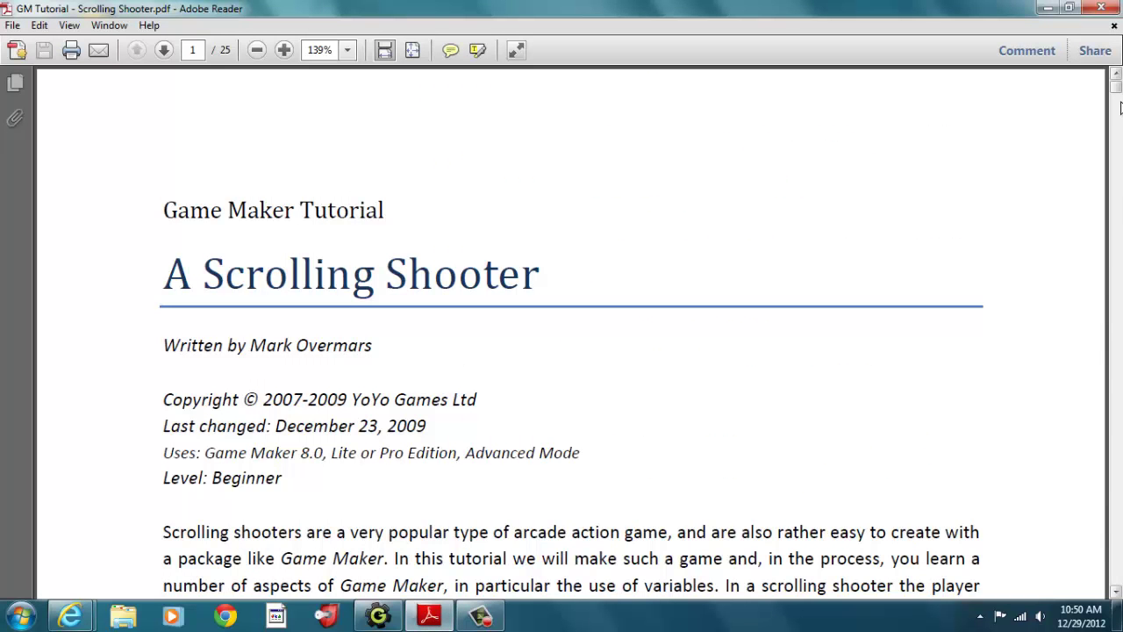
left_click_drag(1118, 95, 1118, 143)
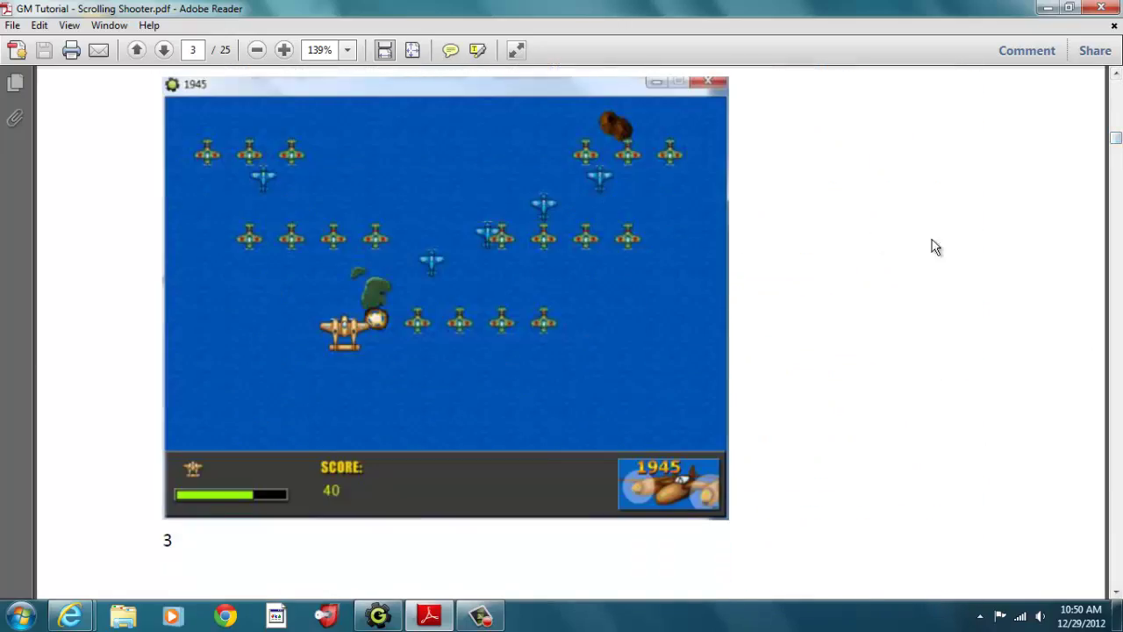
left_click_drag(1113, 145, 1117, 324)
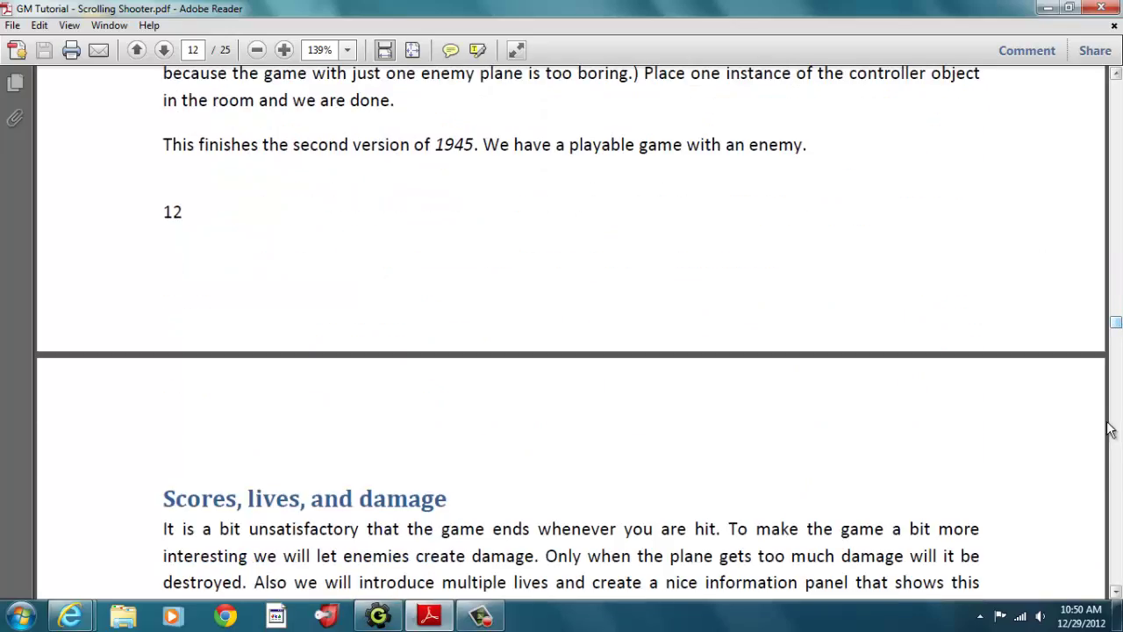
left_click_drag(1117, 592, 1117, 592)
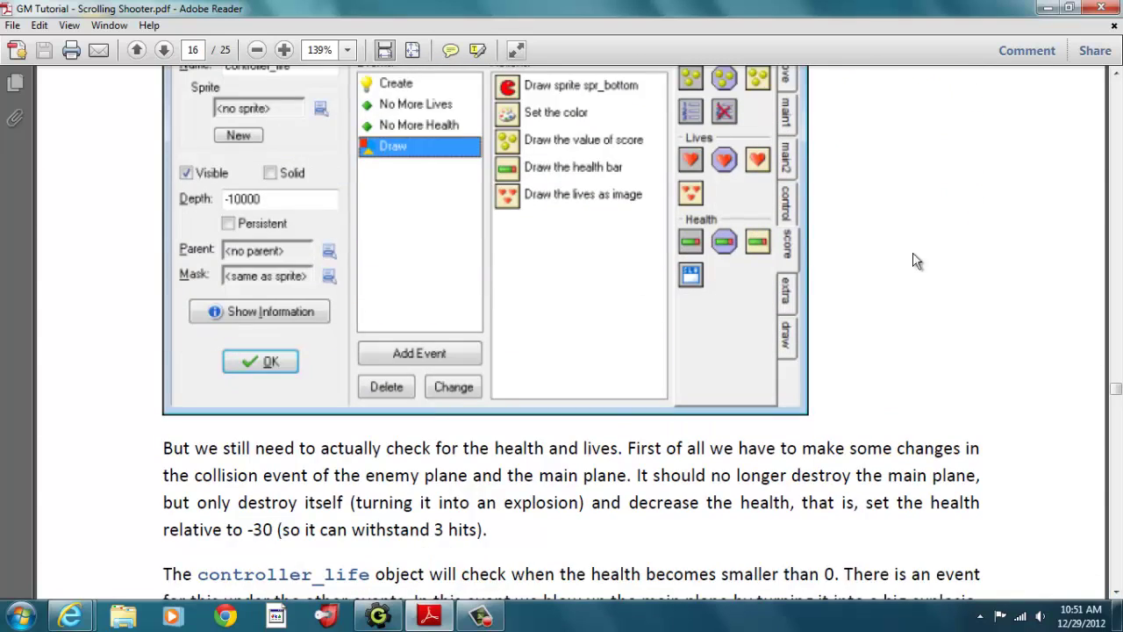
left_click(1116, 72)
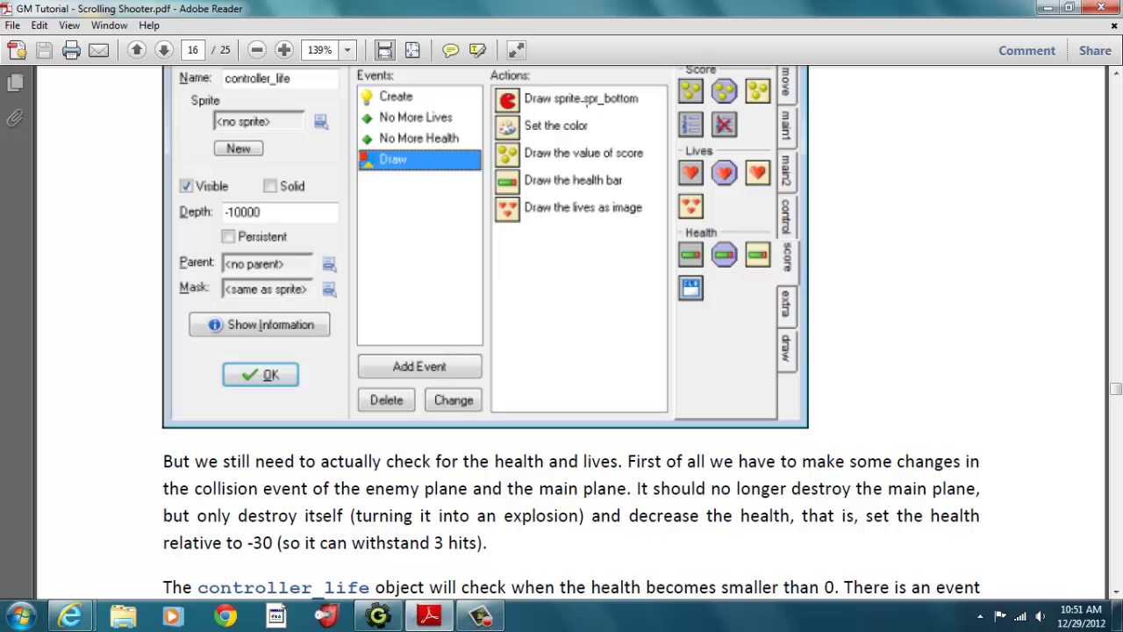
left_click(378, 616)
- Scroll the tutorial panel back up to the top of the Scores, Lives and Health page
left_click_drag(1110, 132, 1120, 429)
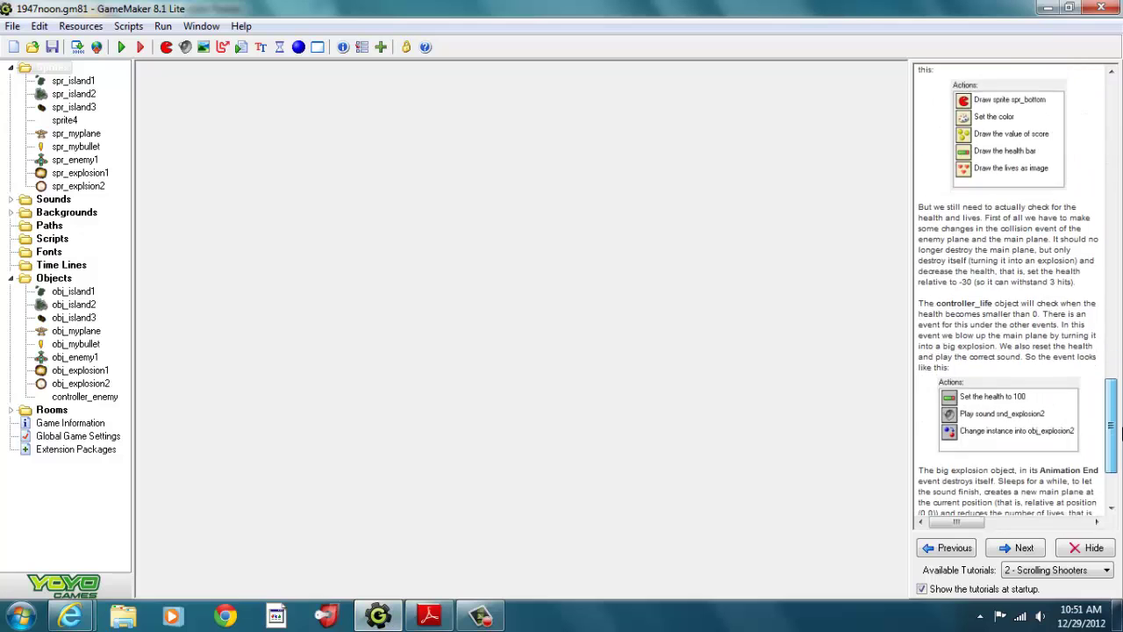
scroll(1008, 332, "up", 2)
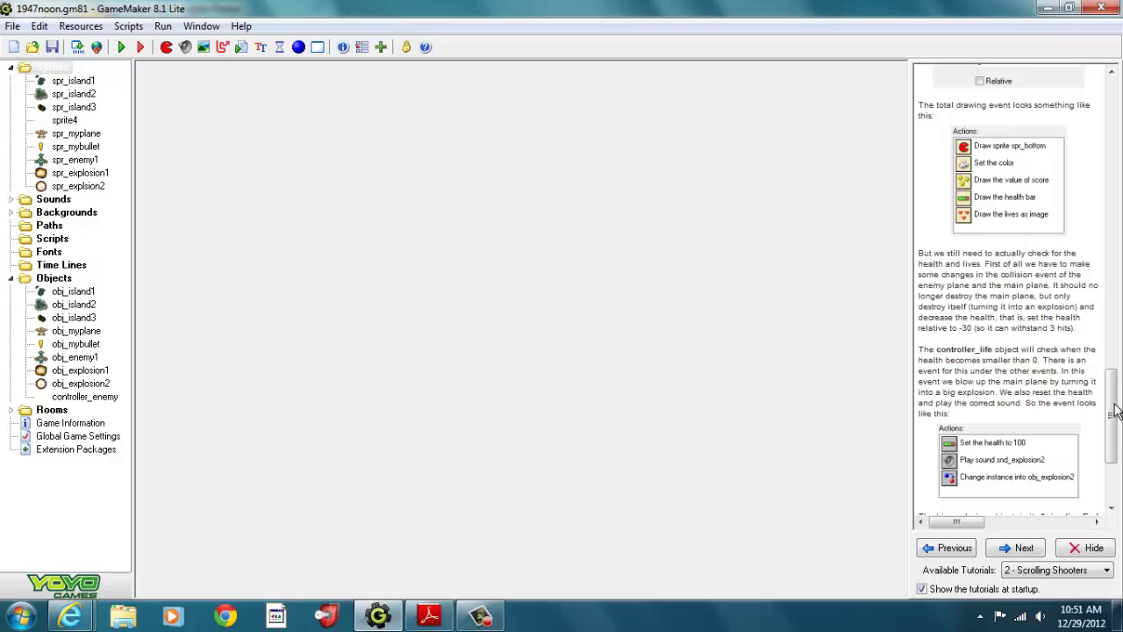
mouse_move(1117, 411)
left_mouse_down()
mouse_move(1115, 320)
mouse_move(1119, 397)
left_mouse_up()
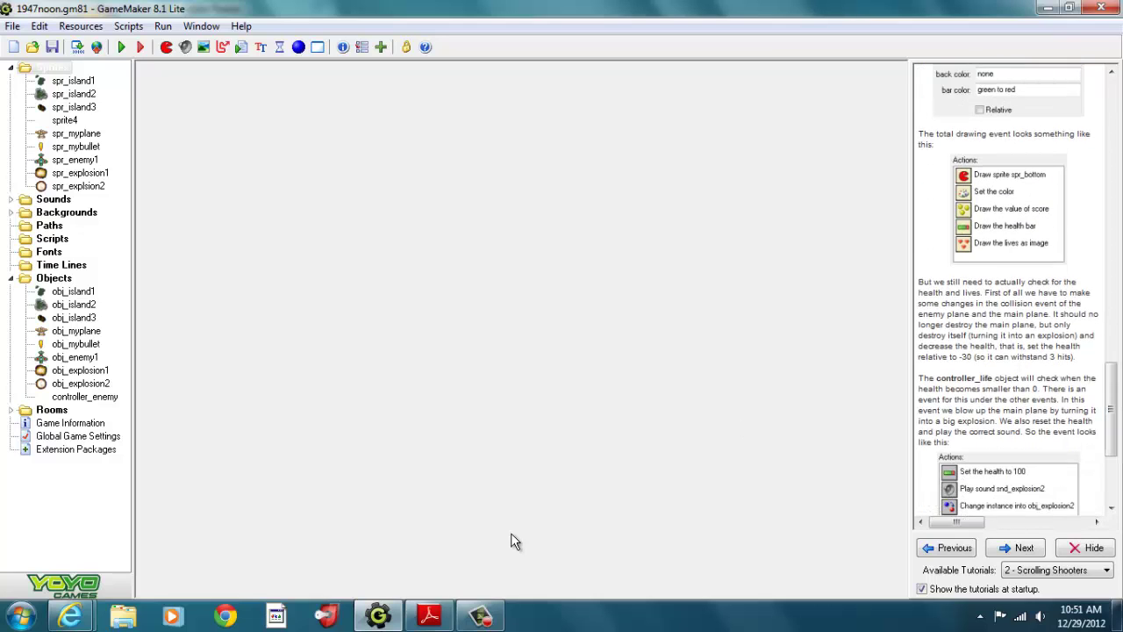
mouse_move(1115, 437)
left_mouse_down()
mouse_move(1113, 129)
mouse_move(1120, 401)
left_mouse_up()
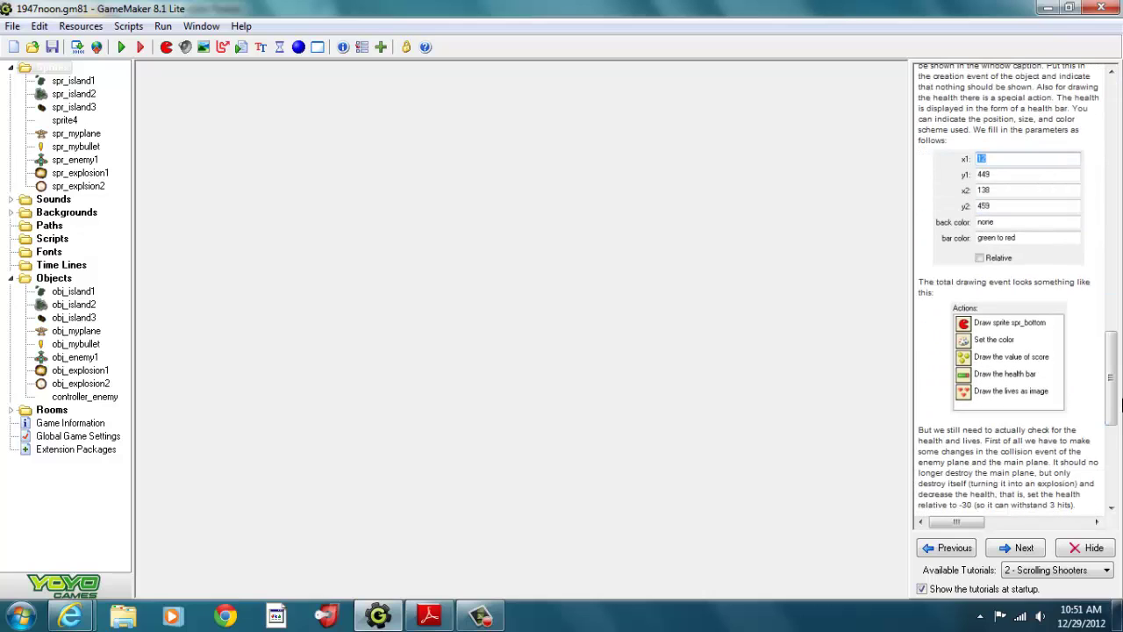
scroll(1117, 401, "up", 1)
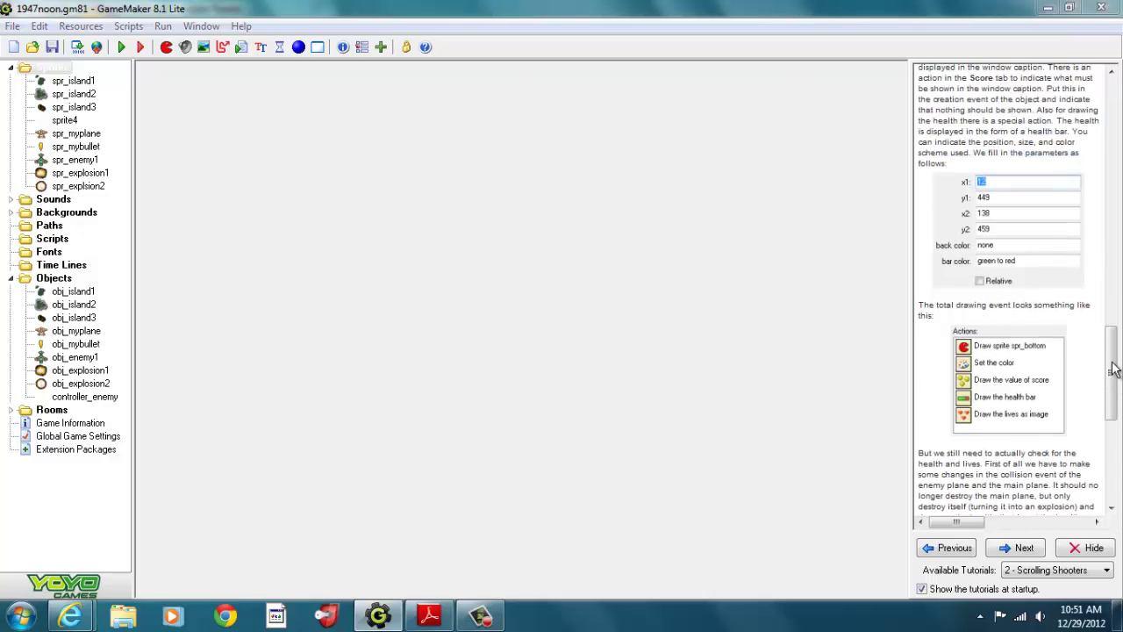
left_click_drag(1112, 347, 1108, 171)
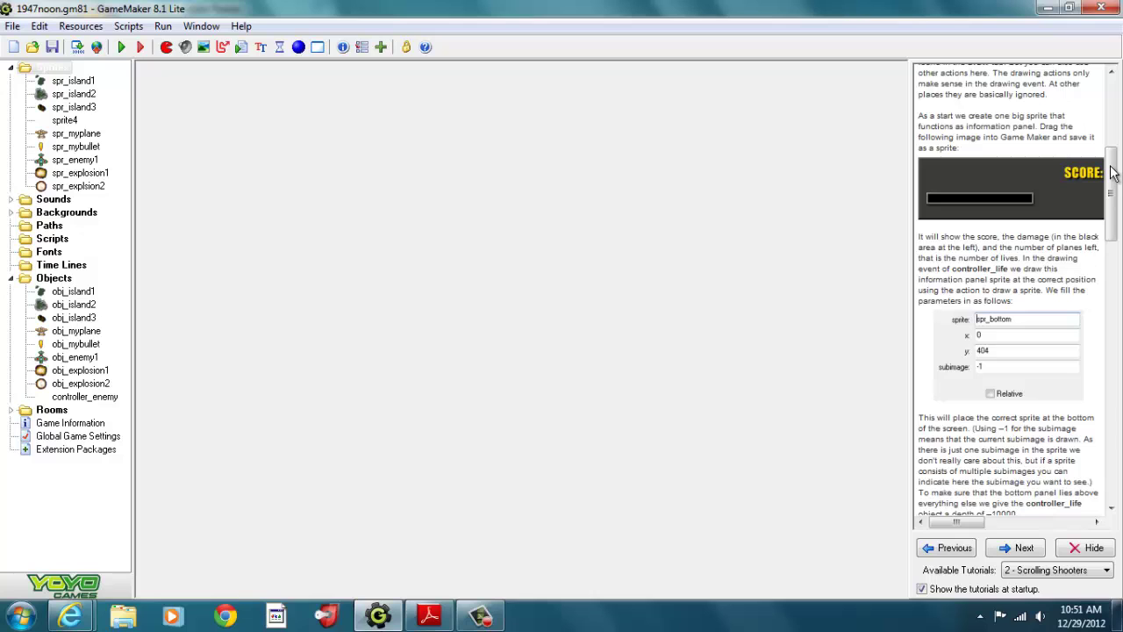
left_click_drag(1112, 172, 1116, 108)
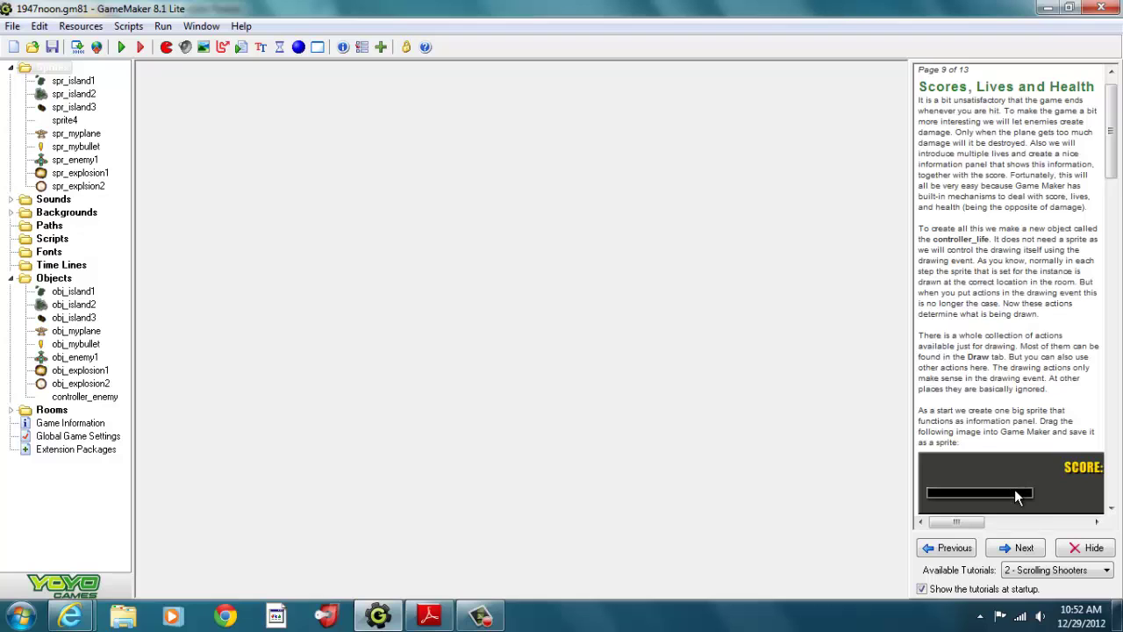
mouse_move(981, 522)
left_mouse_down()
mouse_move(1083, 524)
mouse_move(945, 524)
mouse_move(969, 516)
left_mouse_up()
- Create a new sprite and load the 'bottom' image (640 x 76, one subimage) into it
left_click(167, 49)
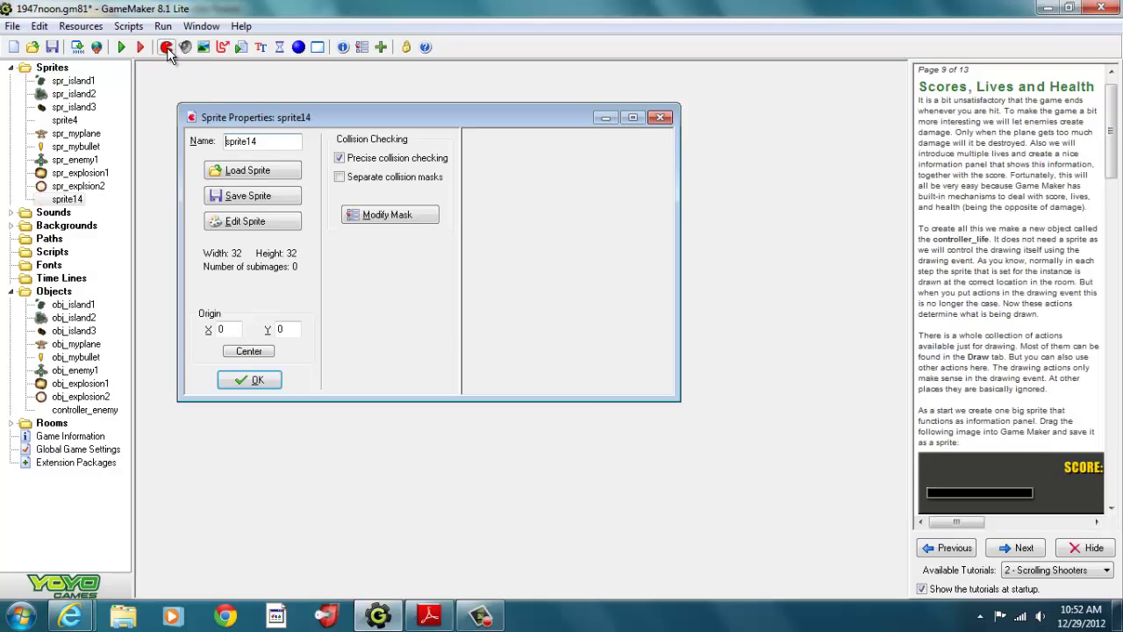
left_click(268, 172)
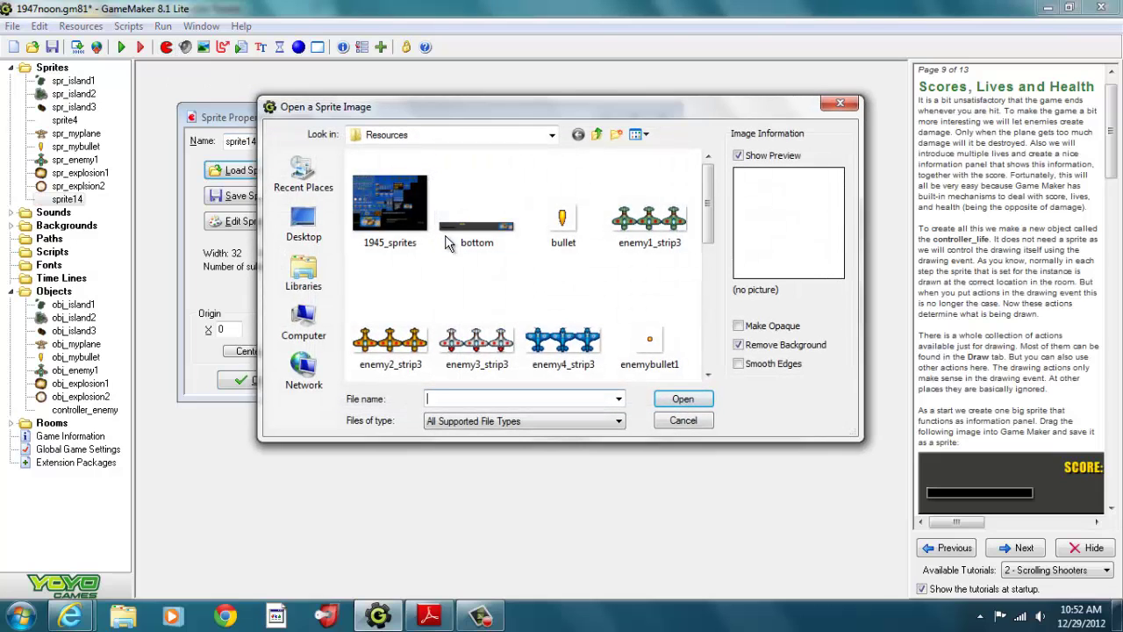
left_click(450, 237)
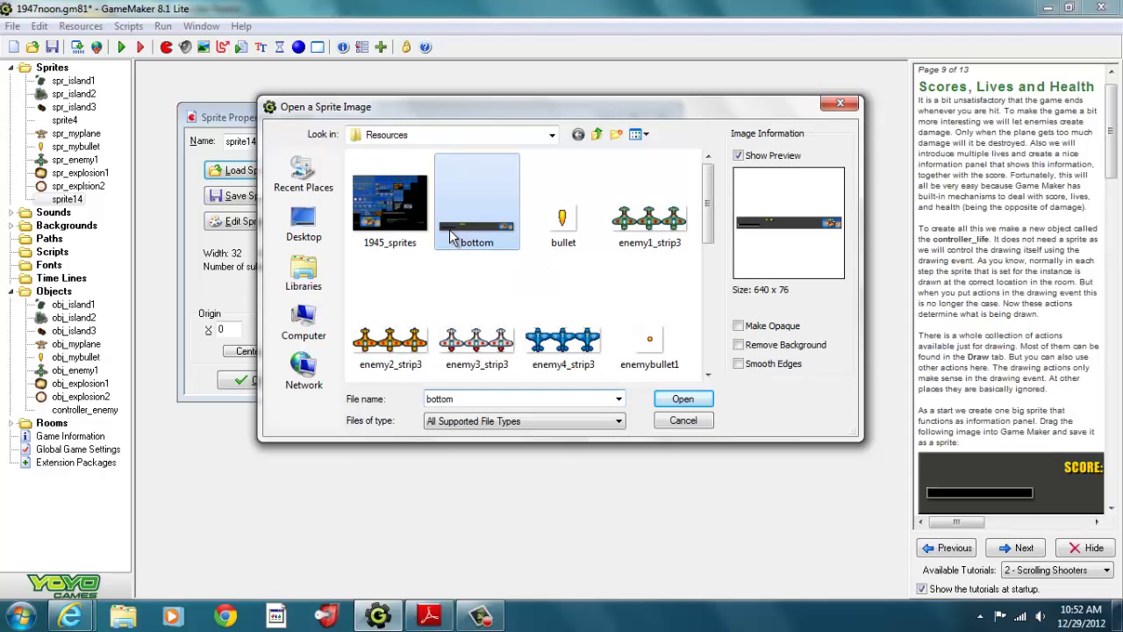
left_click(679, 399)
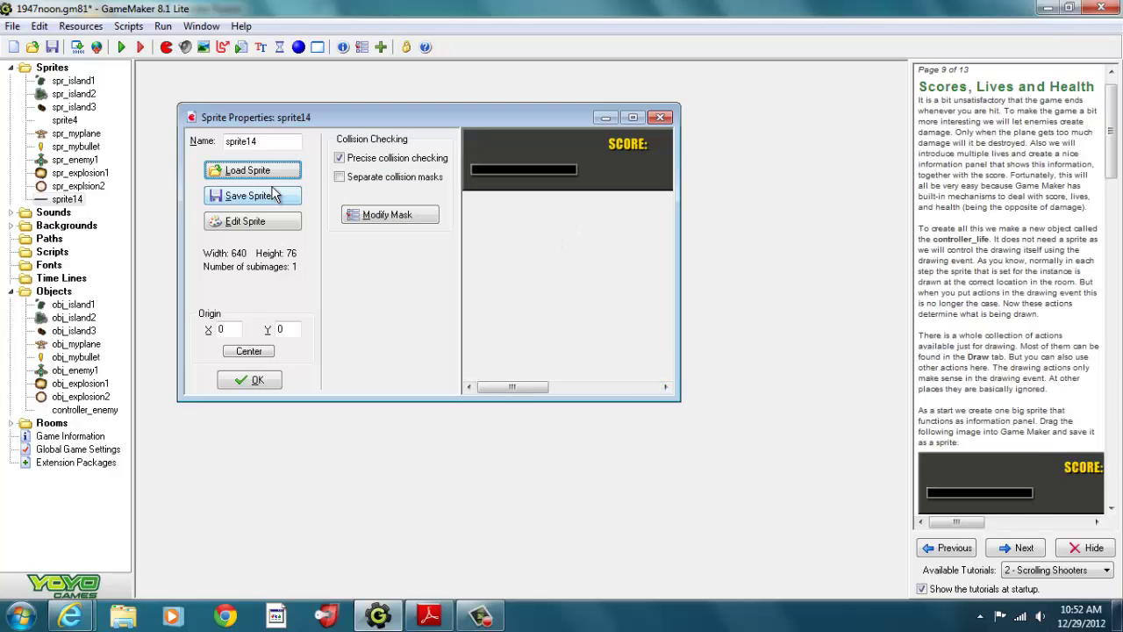
- Rename the sprite to spr_bottom, uncheck Precise collision checking, and confirm with OK
left_click(260, 141)
key("BackSpace")
key("BackSpace")
key("BackSpace")
key("BackSpace")
key("BackSpace")
type("_")
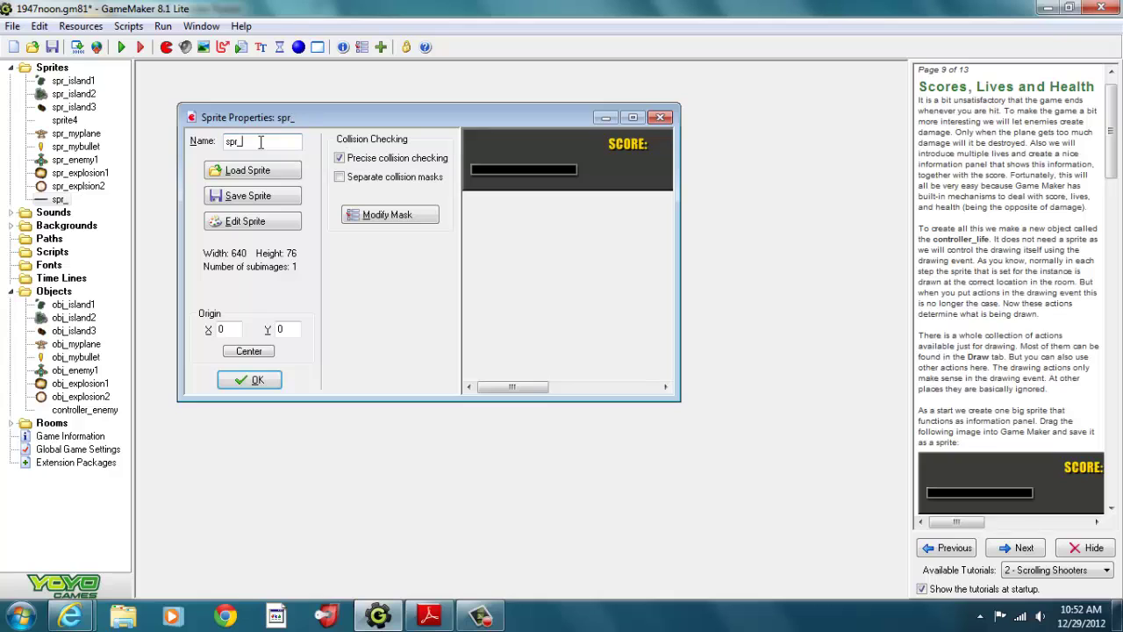
type("bottom")
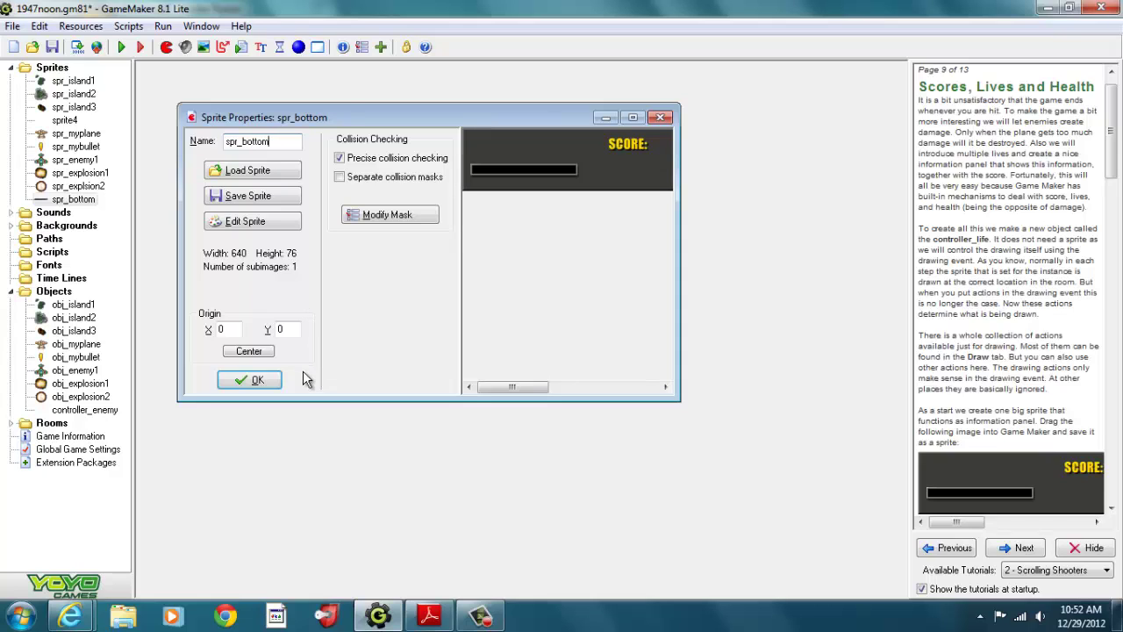
left_click(341, 160)
left_click(257, 380)
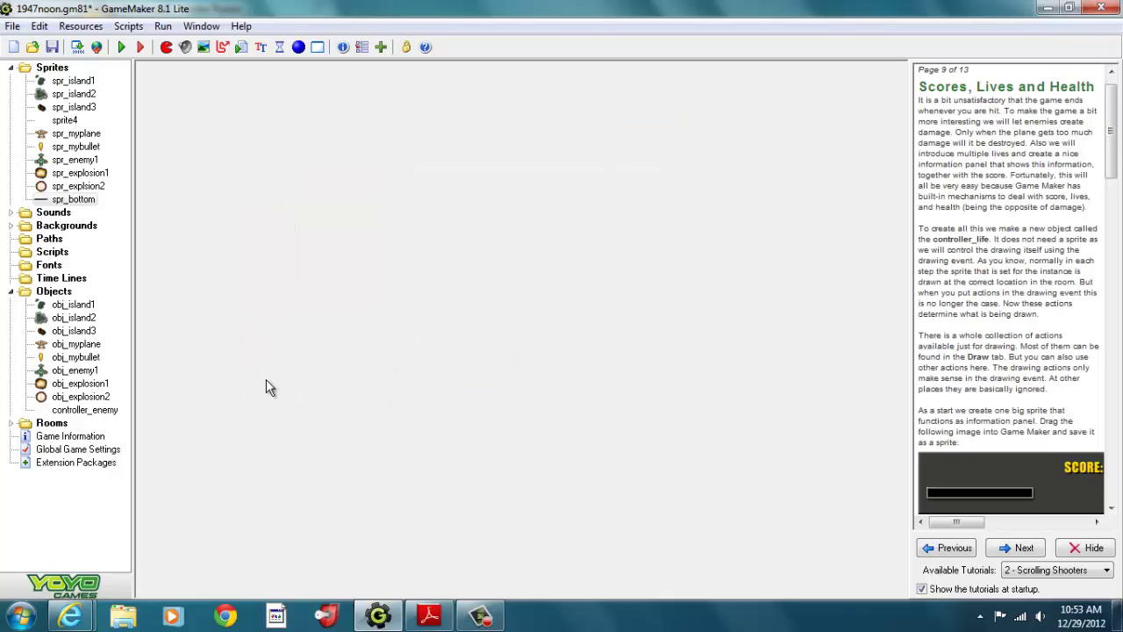